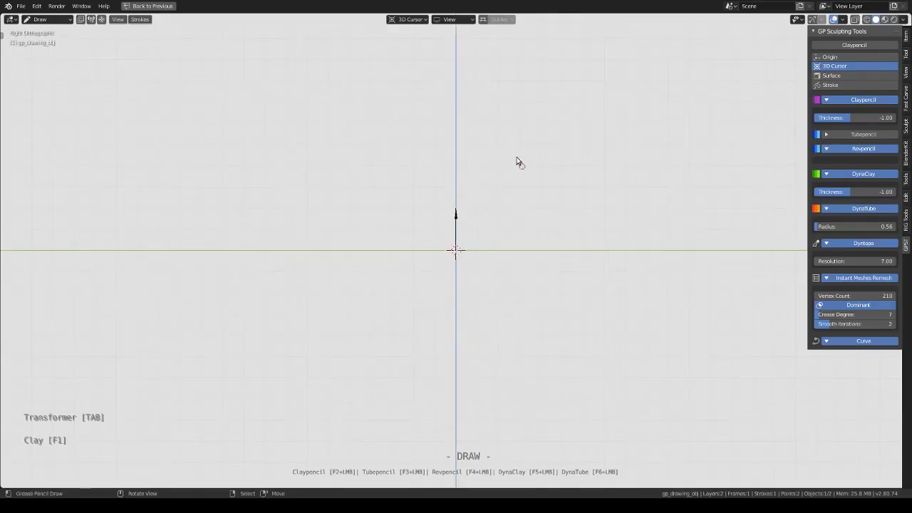
- Sketch a stroke of the horse-head outline and convert the strokes into thick tube meshes
left_click_drag(377, 275, 581, 260)
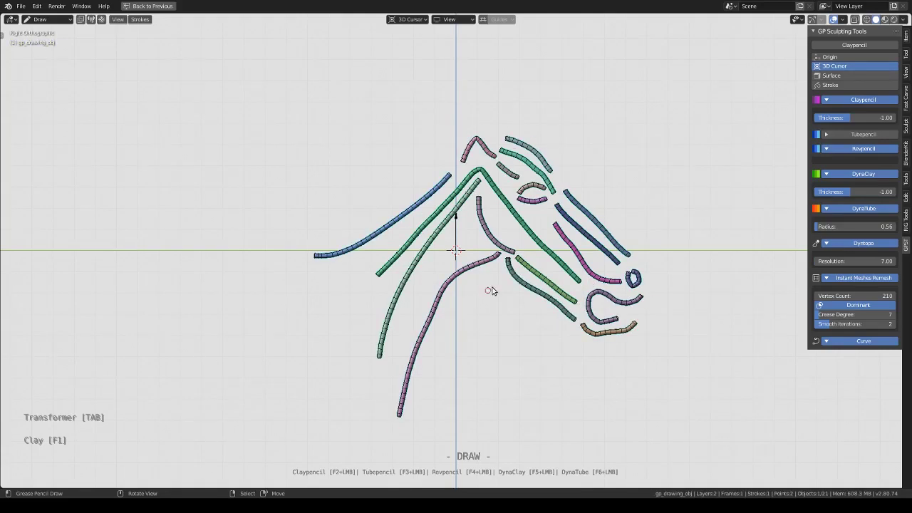
key("Tab")
- Bend the green neck tube down-right and draw a loop near the muzzle as a blue tube
key("g")
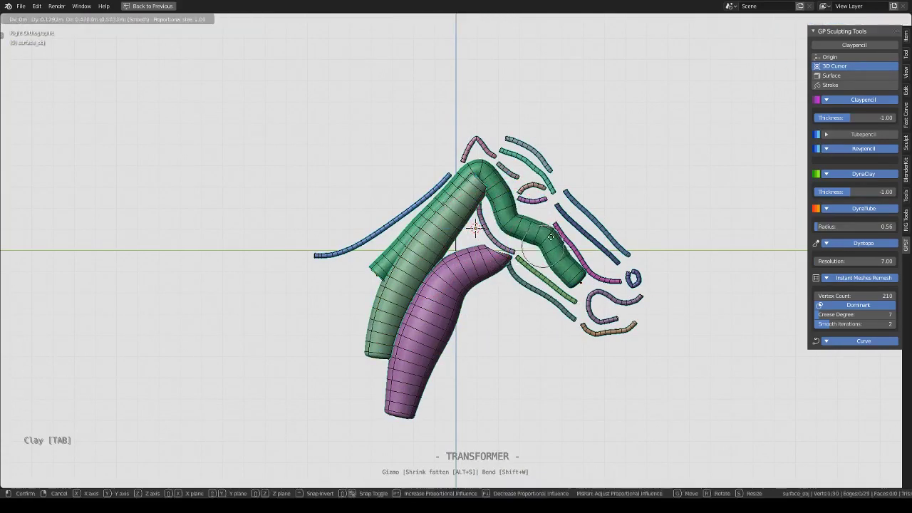
left_click(549, 278)
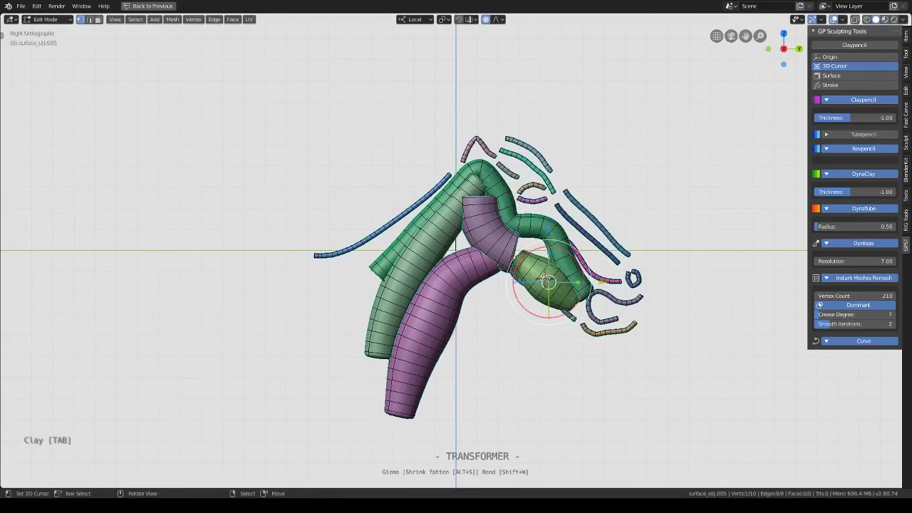
left_click(619, 316)
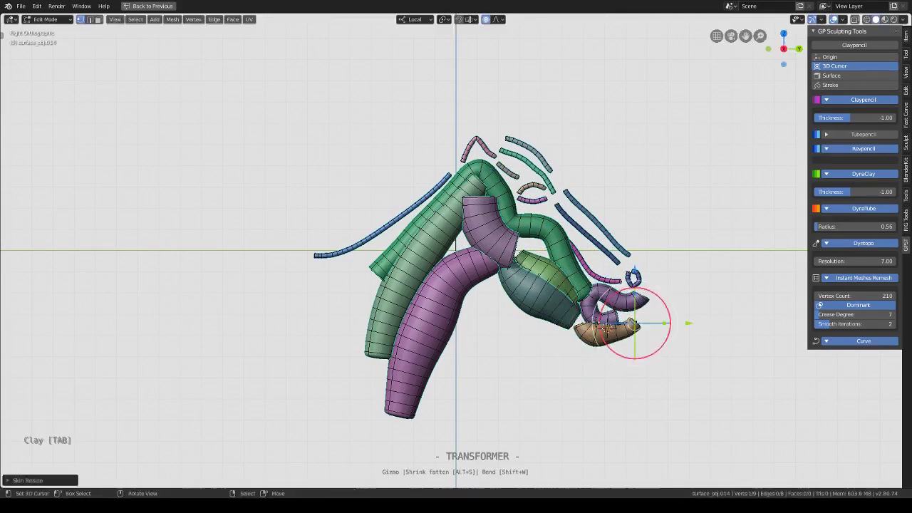
left_click_drag(563, 191, 627, 257)
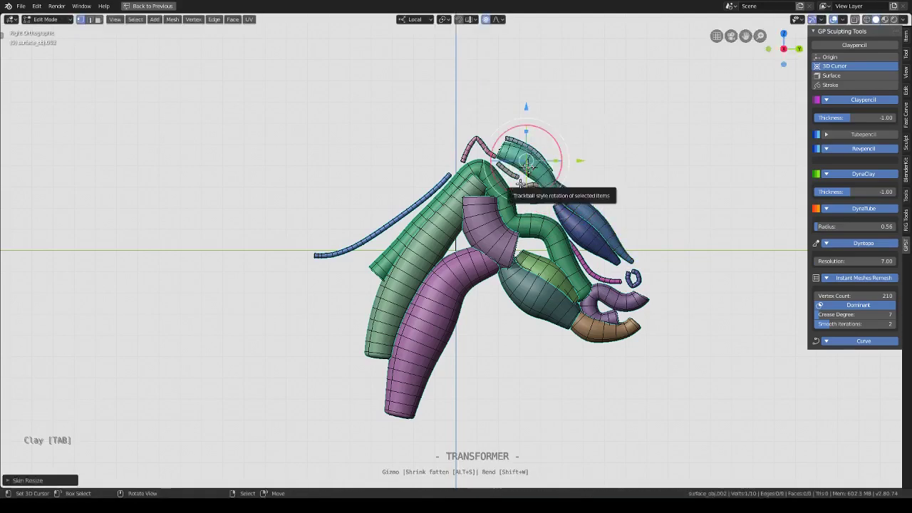
- Turn the thin blue stroke into a thick tube and reposition the pink piece
left_click(595, 280)
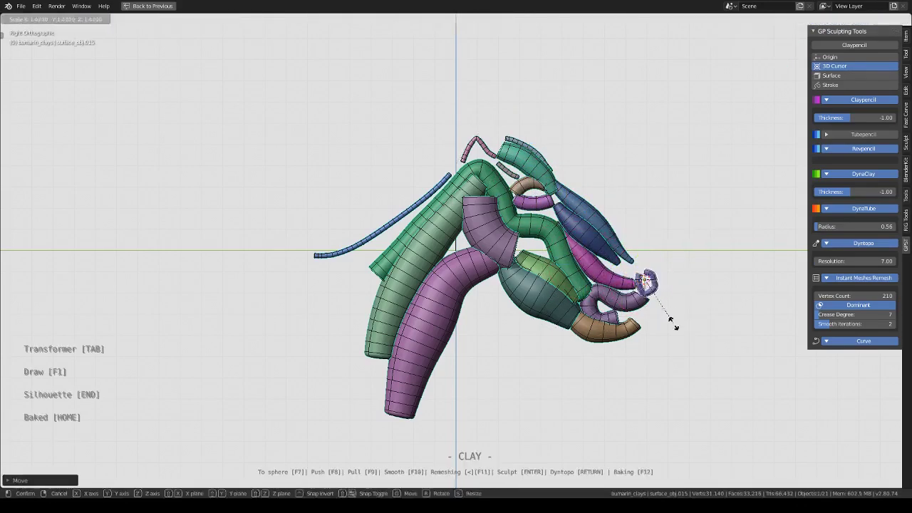
left_click(384, 223)
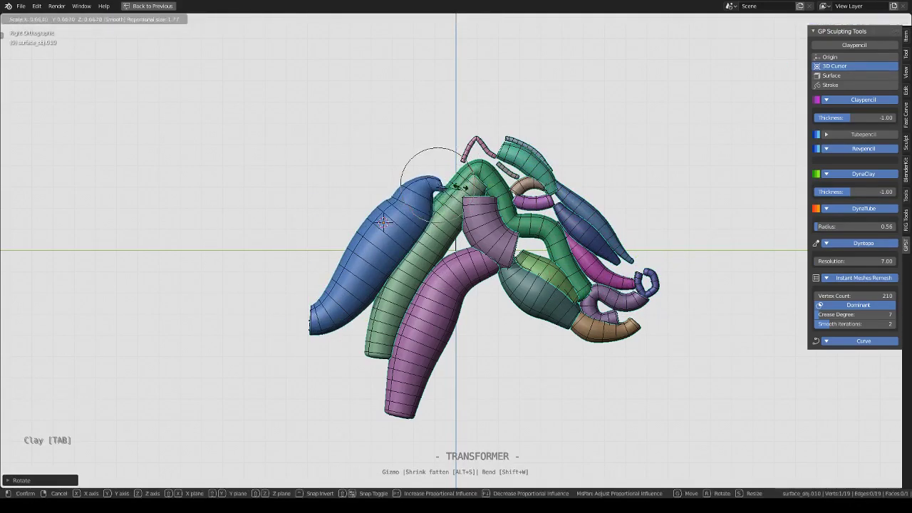
key("Tab")
key("Tab")
left_click(560, 198)
key("g")
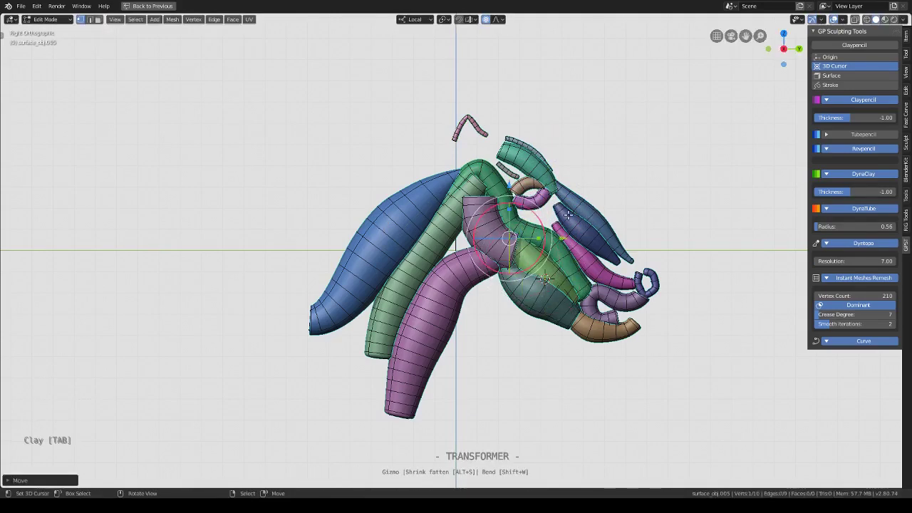
- Resize the blue loop, the purple jaw and the top green tube pieces
key("Tab")
key("Tab")
left_click(590, 218)
key("s")
key("Tab")
left_click(636, 305)
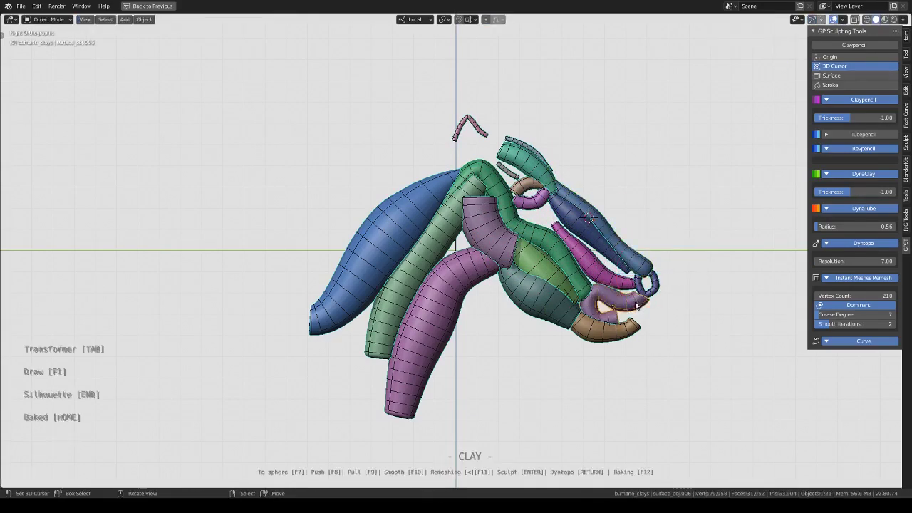
left_click(526, 144)
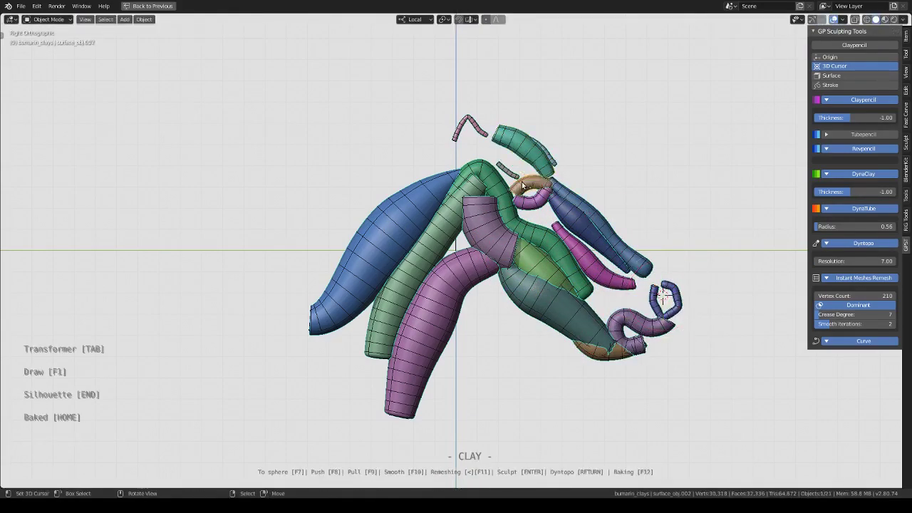
left_click(503, 166)
key("Tab")
key("s")
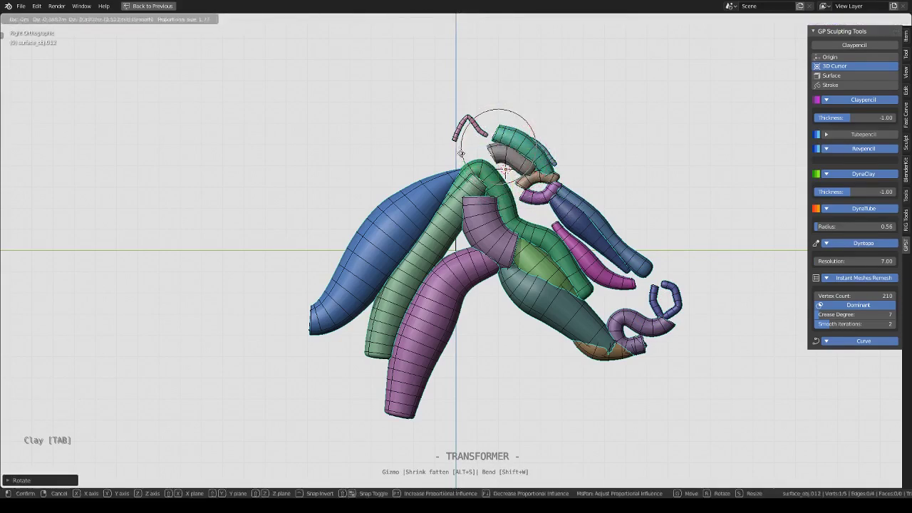
- Reshape the blue and green strands with proportional editing
left_click(562, 283)
scroll(524, 246, "down", 2)
left_click(464, 167)
key("Tab")
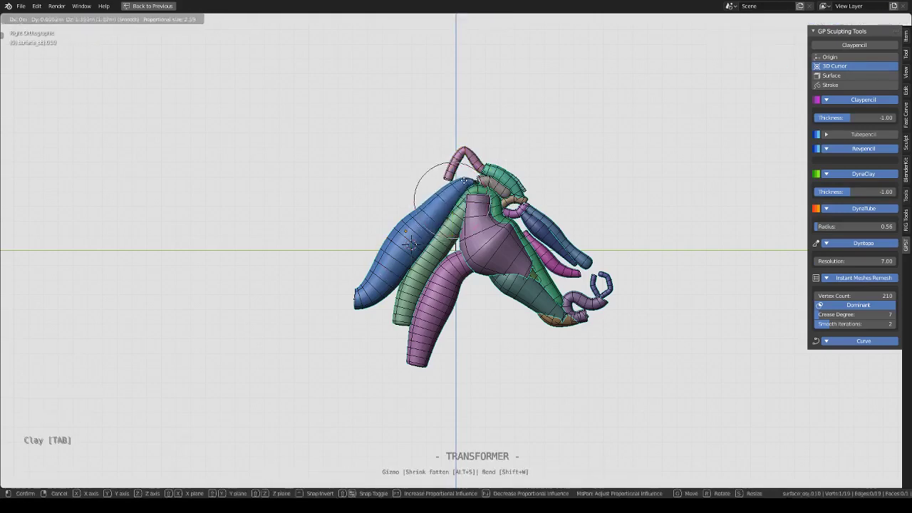
left_click(464, 180)
left_click_drag(428, 251, 432, 259)
key("Tab")
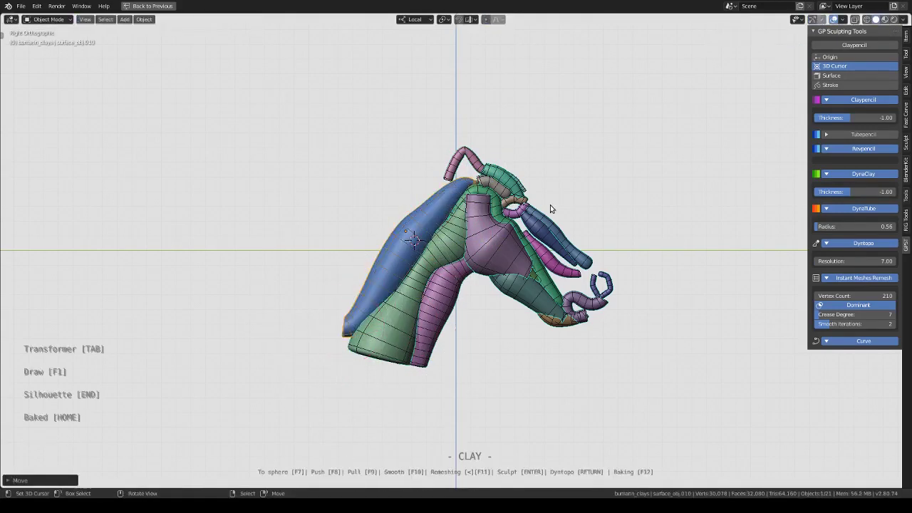
- Rotate the tube piece near the muzzle and select the top piece for editing
left_click(550, 204)
key("Tab")
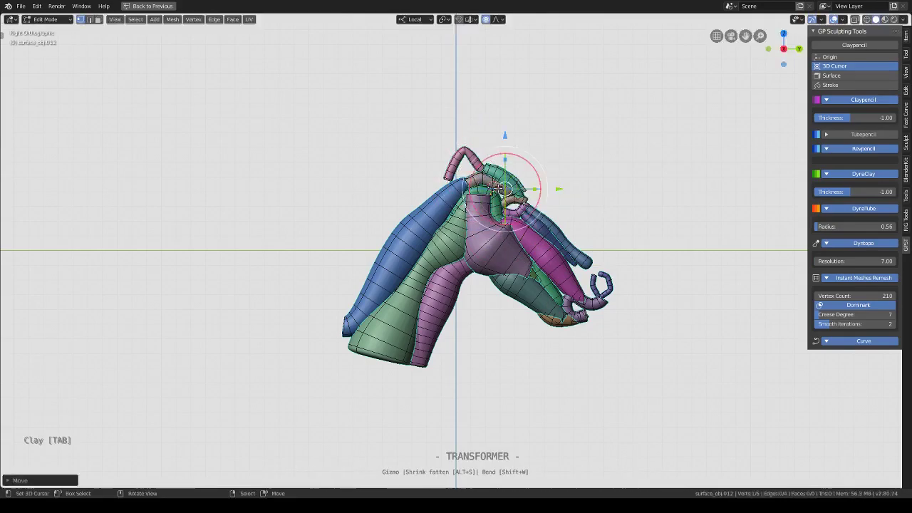
left_click(568, 190)
key("Tab")
right_click(546, 203)
left_click(546, 203)
key("Tab")
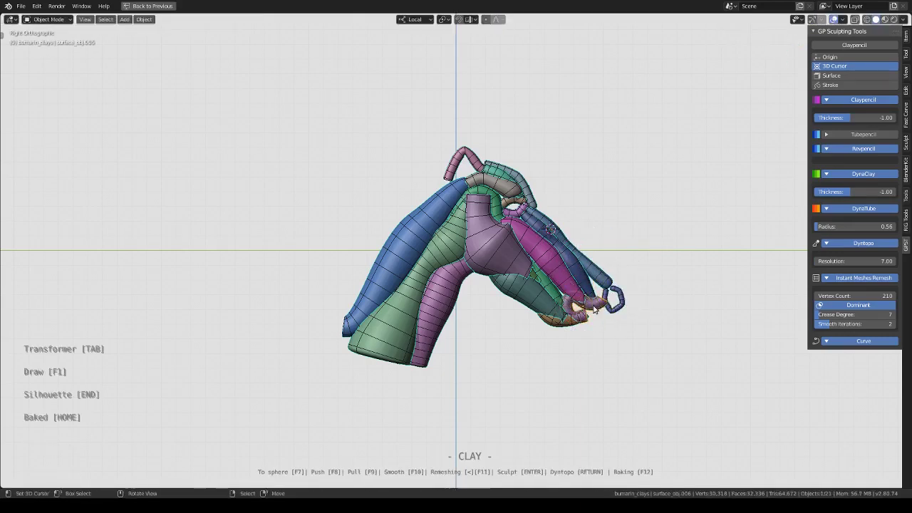
- Draw a new green tube behind the neck and bend its end down-left
key("Tab")
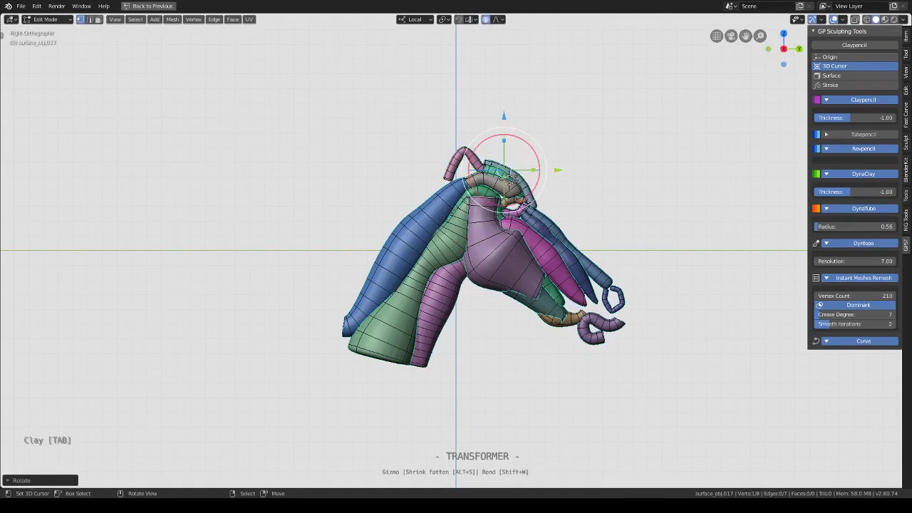
key("Tab")
left_click_drag(442, 174, 317, 335)
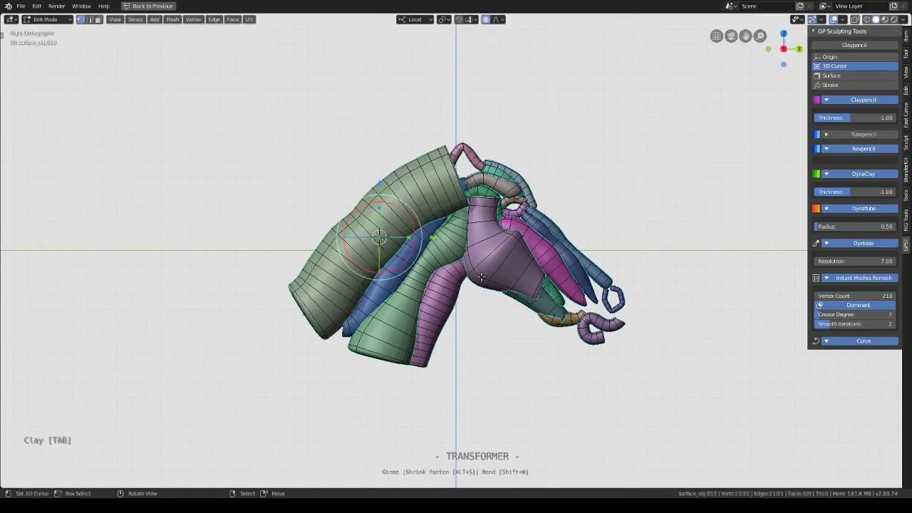
key("g")
left_click(332, 329)
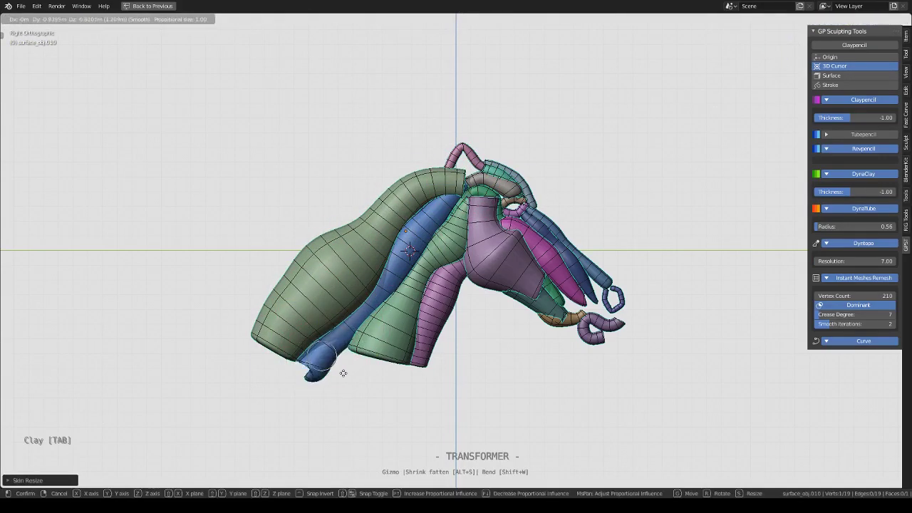
key("Tab")
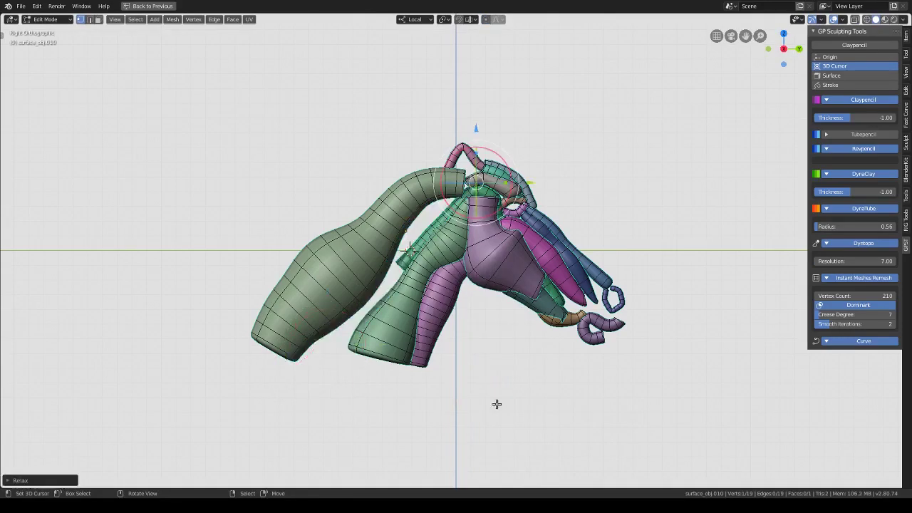
- Bend the purple mouth tip into a curl and inspect the reshaped head
key("Tab")
key("g")
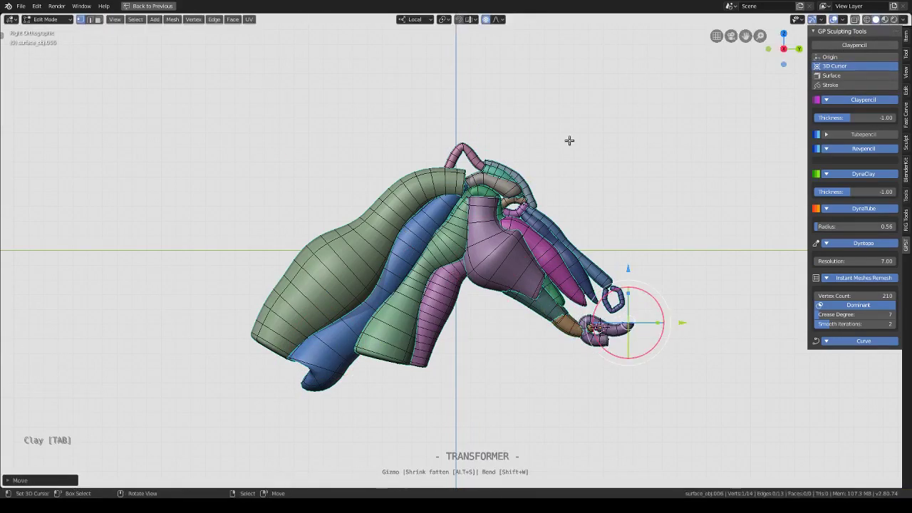
key("g")
key("Tab")
key("Tab")
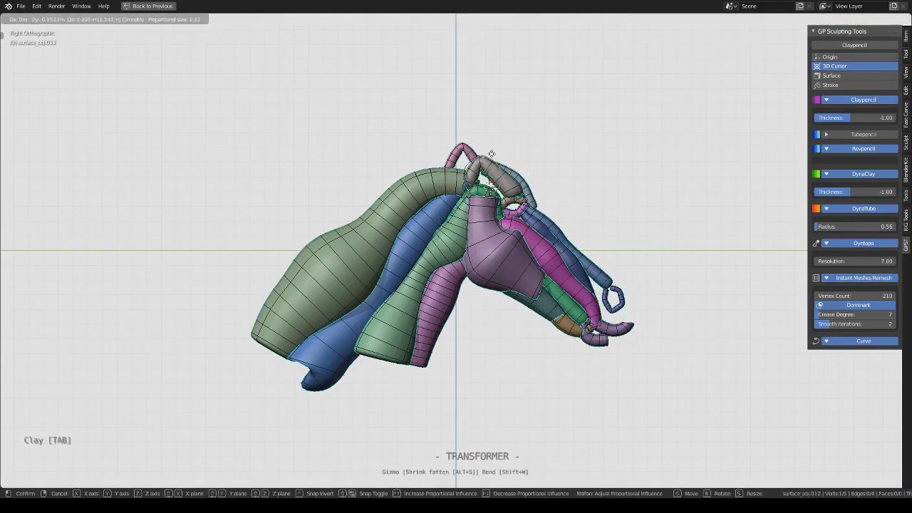
key("Tab")
key("Tab")
key("g")
key("Tab")
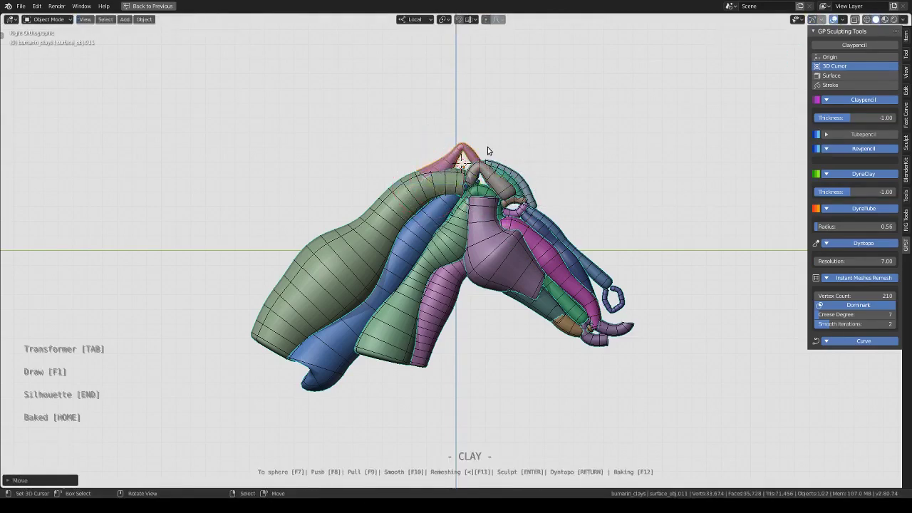
middle_click_drag(597, 347, 494, 204)
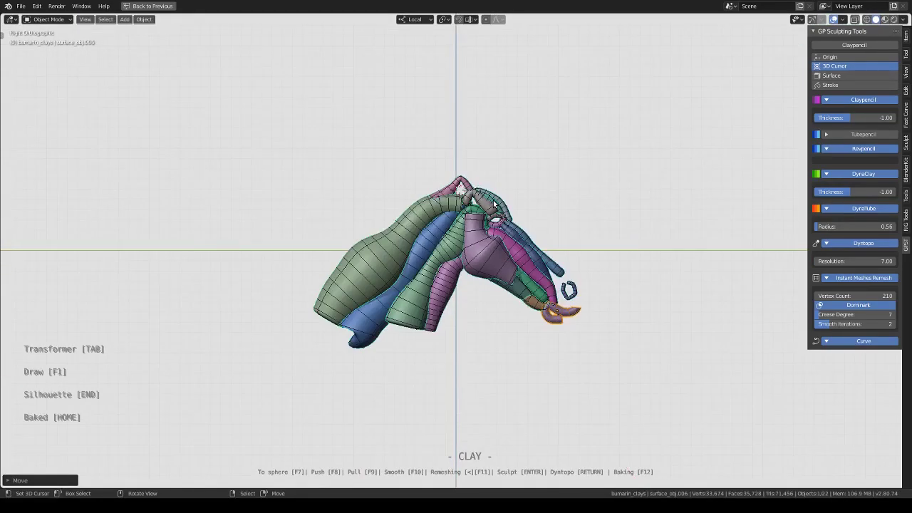
- Draw a green ear loop on top of the head and enlarge its tube
key("F1")
left_click(845, 134)
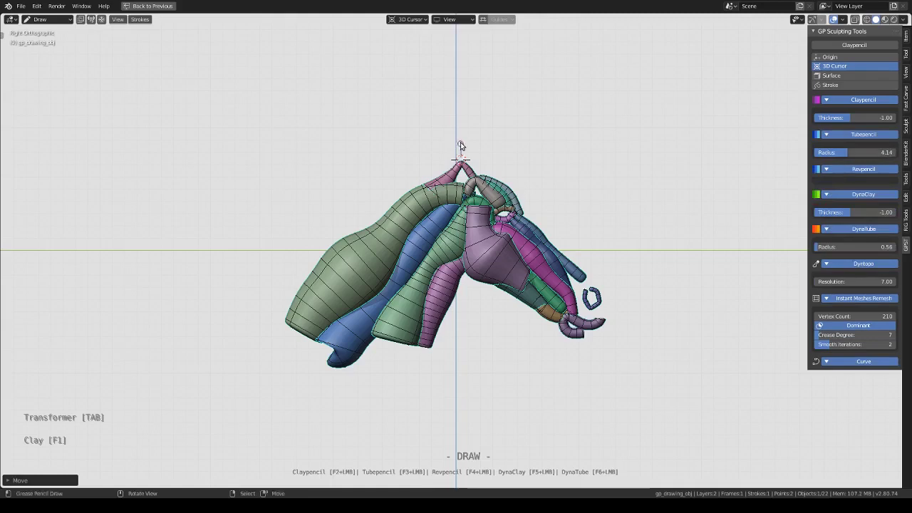
key("Tab")
key("s")
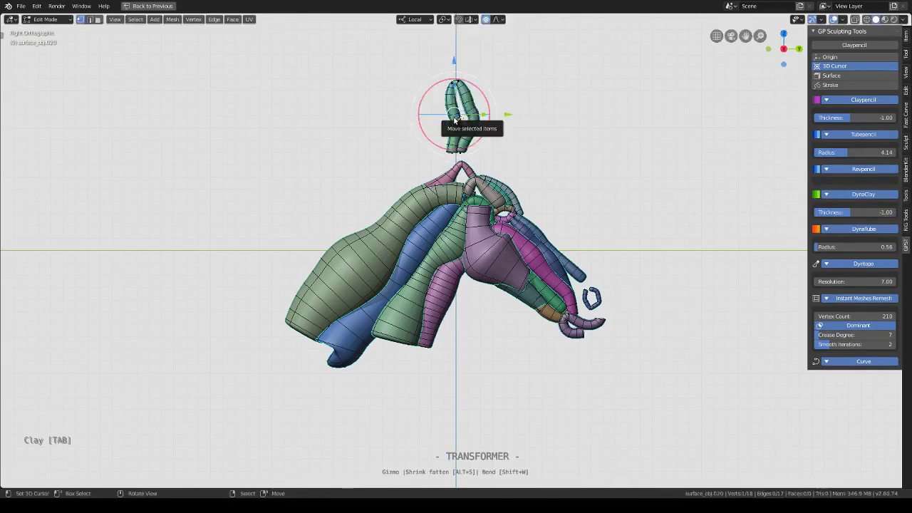
left_click(485, 106)
- Reshape the head-top piece beneath the ear
key("Tab")
key("s")
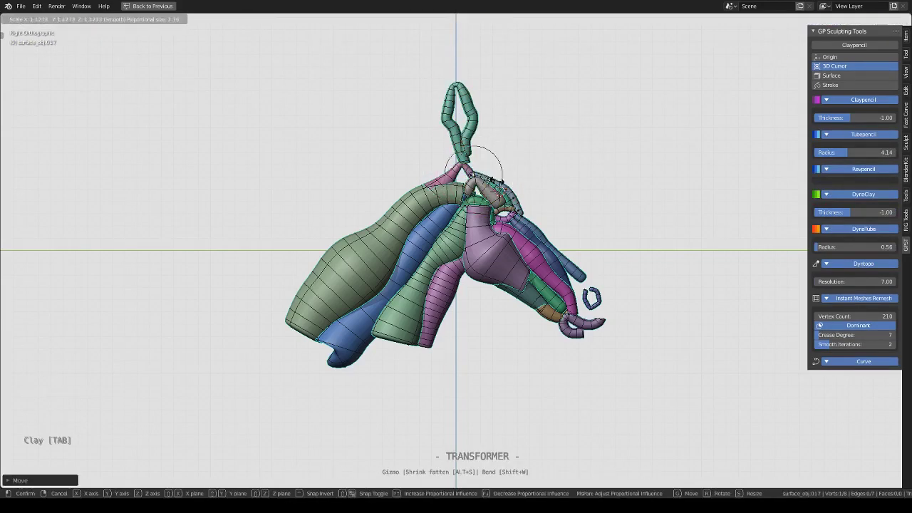
left_click_drag(495, 167, 457, 199)
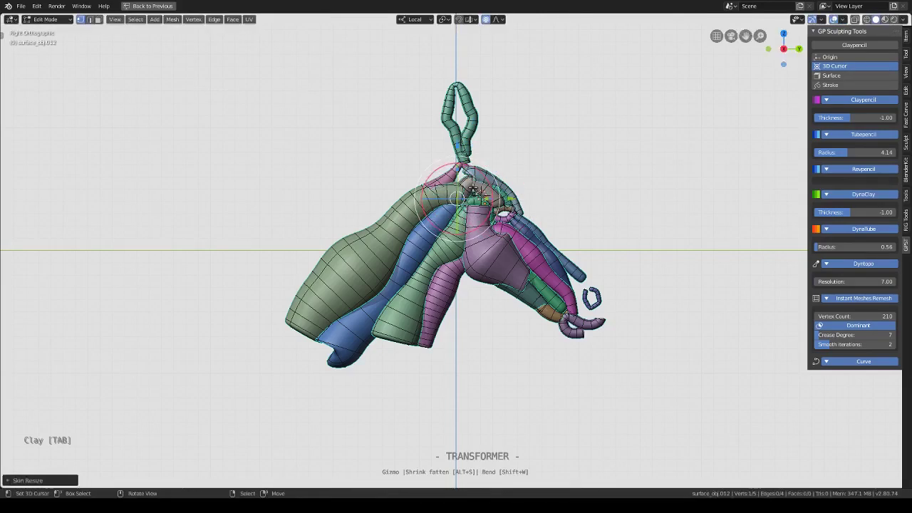
left_click(472, 188)
key("Tab")
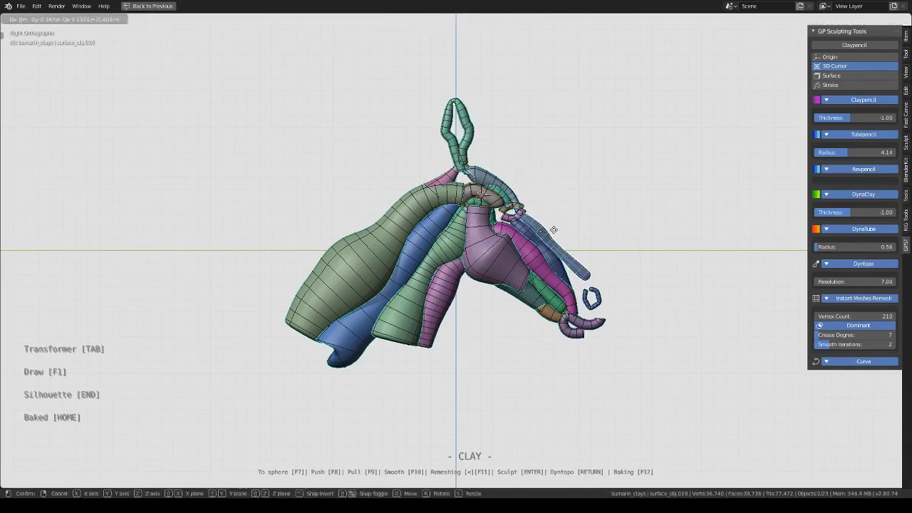
- Bend the blue forehead strand down the face toward the muzzle
left_click(554, 229)
key("Tab")
key("s")
left_click(606, 321)
key("Tab")
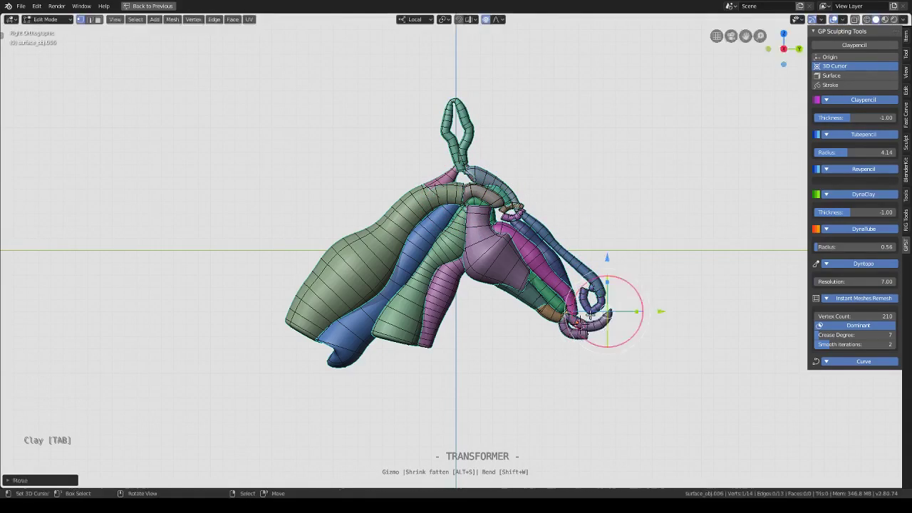
- Try resizing the muzzle curl, cancel it, and edit another piece near the muzzle
left_click(572, 271)
right_click(605, 342)
key("Tab")
left_click(523, 223)
key("Tab")
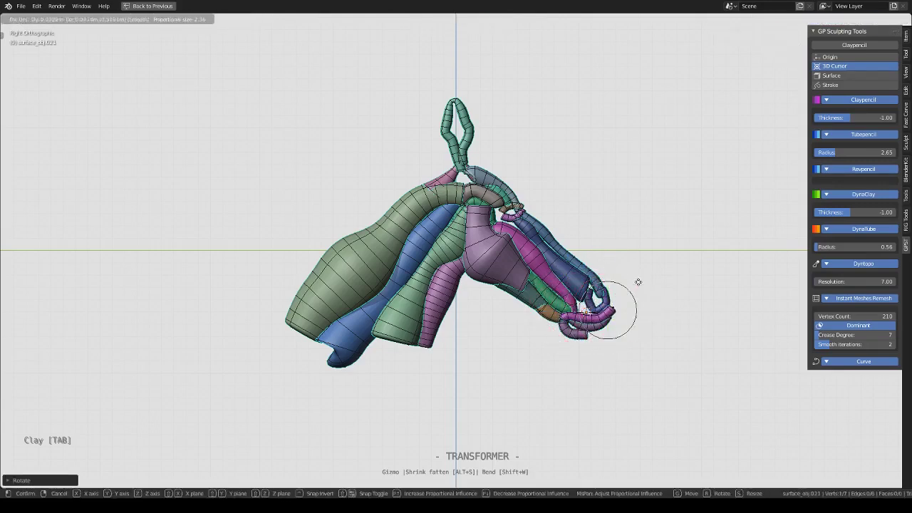
- Round out the purple cheek piece and select the muzzle curl for editing
left_click(492, 242)
key("Tab")
key("Tab")
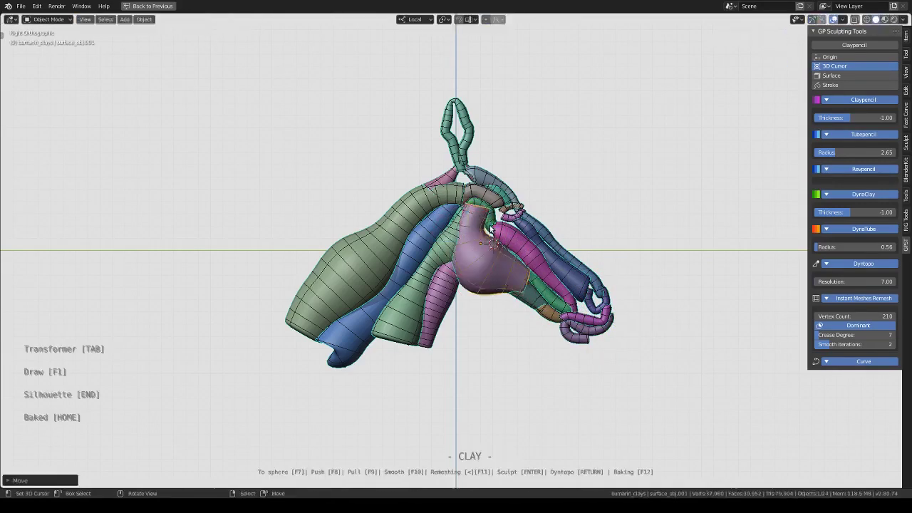
key("Tab")
left_click(596, 343)
key("Tab")
scroll(606, 353, "up", 1)
- Reshape the muzzle curl by moving one of its points
scroll(639, 397, "up", 1)
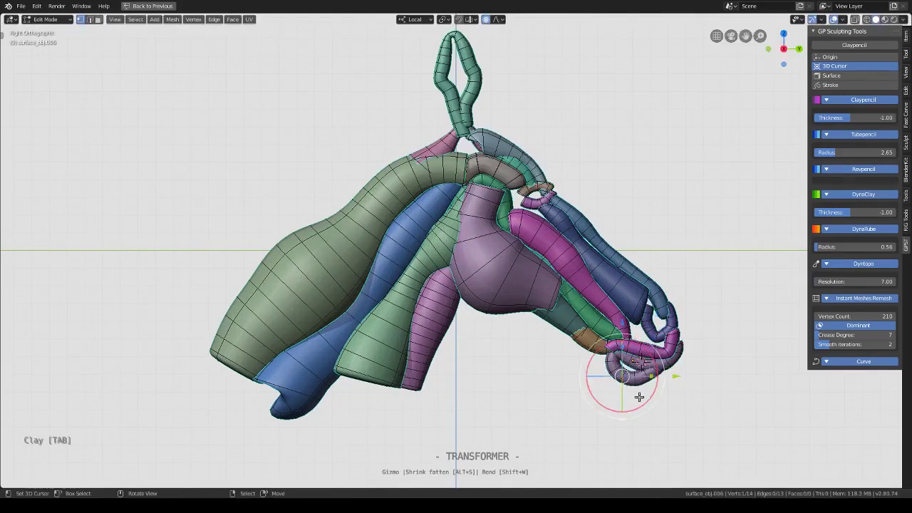
left_click(654, 308)
key("Tab")
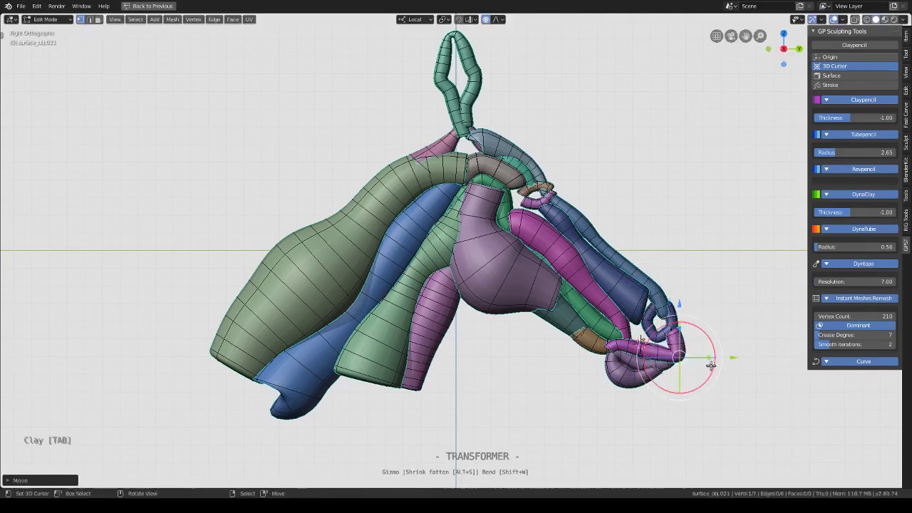
left_click(591, 341)
key("Tab")
scroll(490, 285, "down", 3)
- Scale the next head tube with soft proportional falloff
left_click(456, 187)
key("Tab")
scroll(462, 161, "up", 2)
key("s")
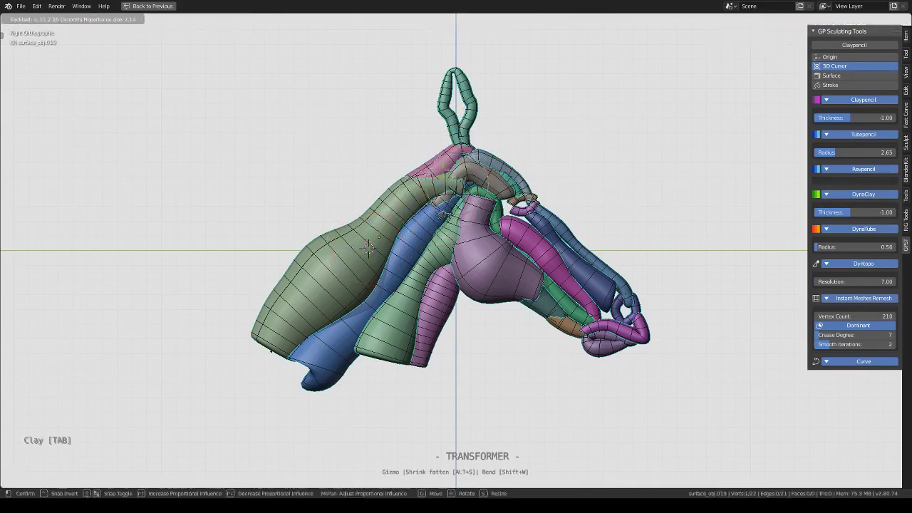
key("Return")
- Move the points of the tube near the eye with soft falloff
key("Tab")
scroll(558, 166, "up", 3)
left_click(558, 166)
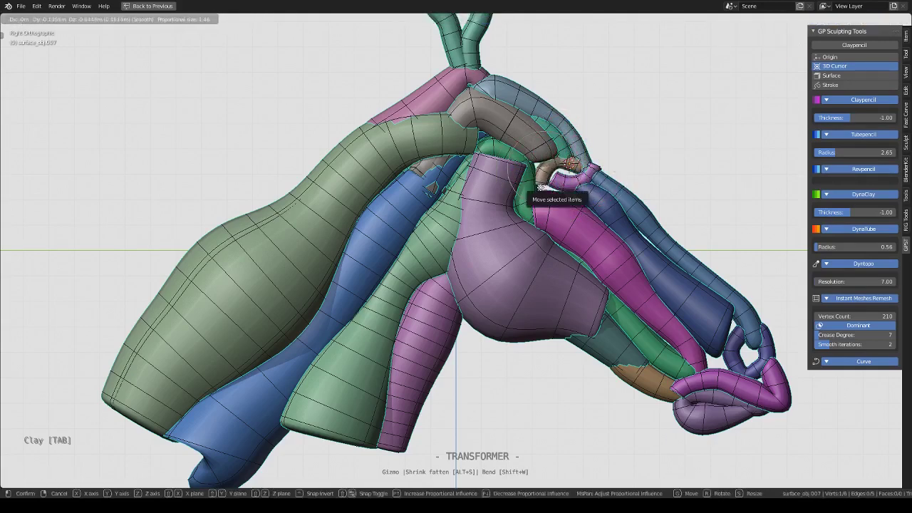
left_click(625, 184)
scroll(625, 184, "down", 3)
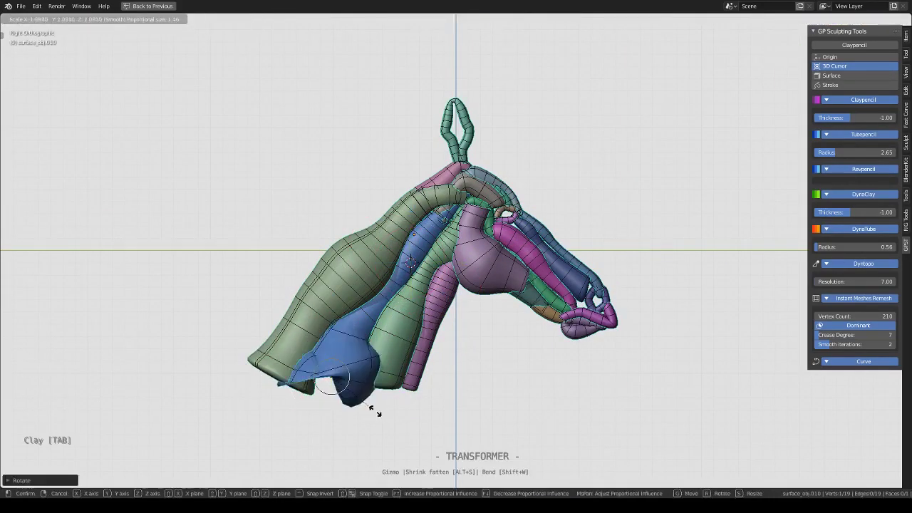
- Shift the lower neck tube ends so the blue tube swells into a rounded end
left_click(366, 349)
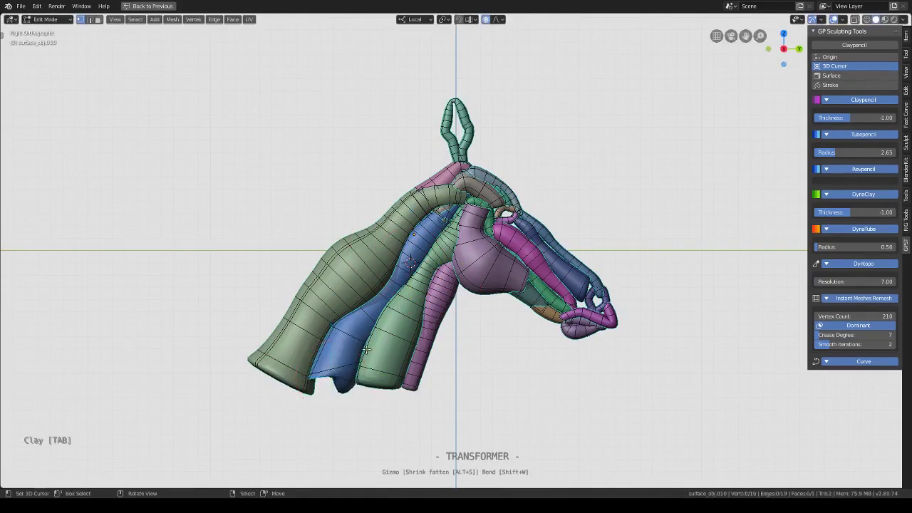
left_click(357, 394)
scroll(382, 349, "down", 3)
key("Tab")
scroll(456, 257, "up", 3)
key("ctrl+KP_1")
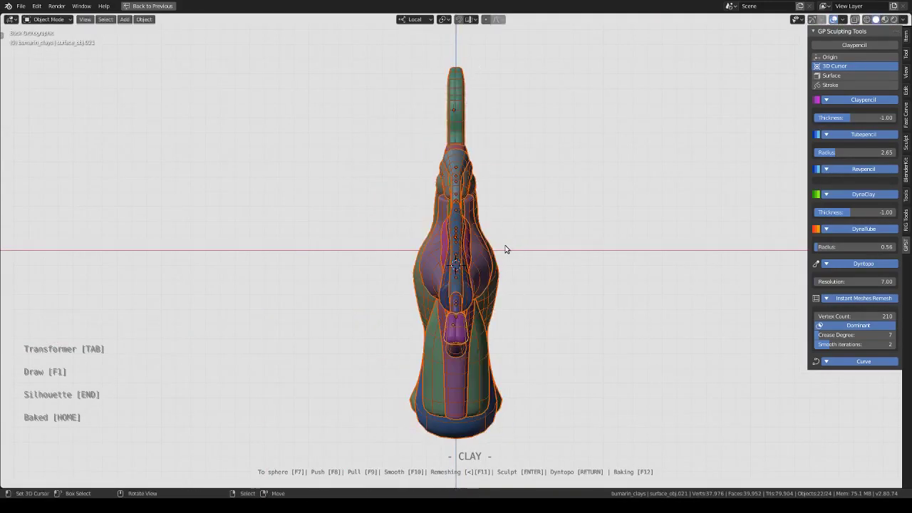
- Place a mirrored second green ear loop beside the first using proportional grab
mouse_move(505, 249)
middle_mouse_down()
mouse_move(527, 247)
mouse_move(507, 280)
mouse_move(499, 271)
middle_mouse_up()
key("Tab")
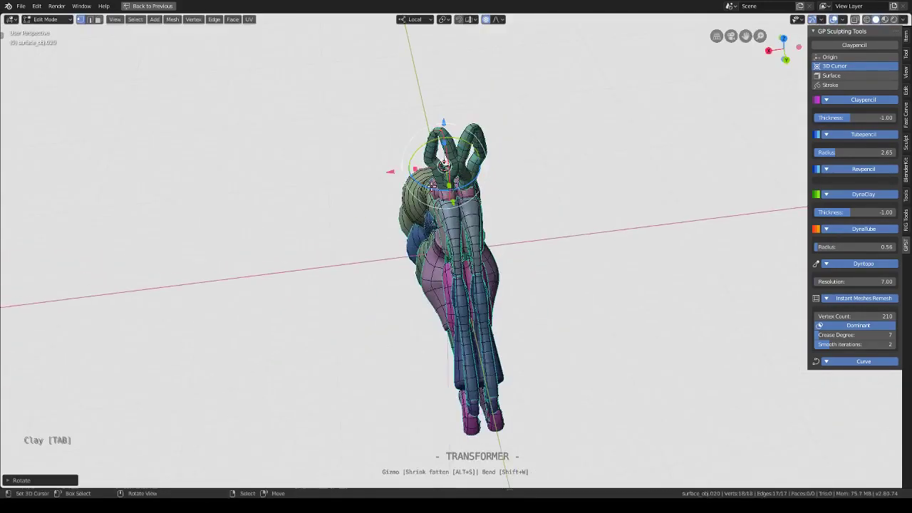
mouse_move(433, 185)
middle_mouse_down()
mouse_move(53, 258)
mouse_move(413, 189)
mouse_move(419, 180)
middle_mouse_up()
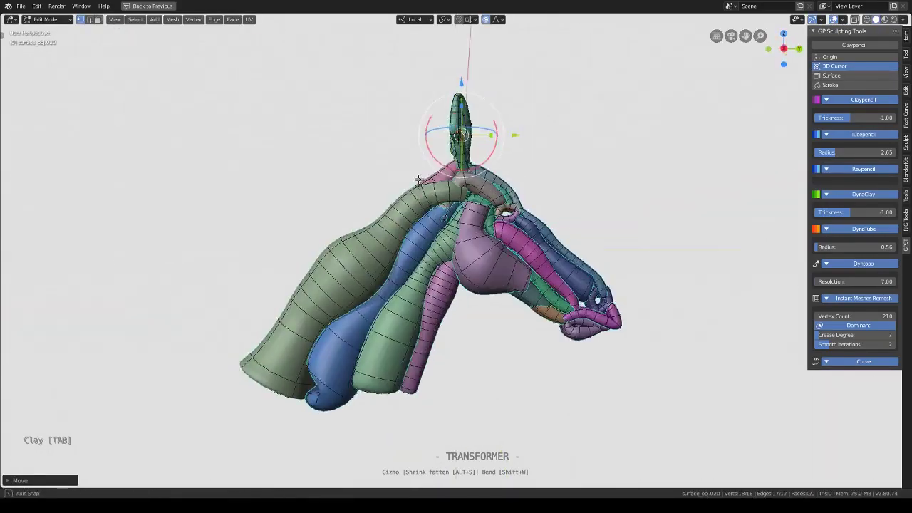
key("Tab")
key("Tab")
middle_click_drag(427, 214, 556, 179)
scroll(556, 179, "down", 3)
scroll(486, 282, "up", 3)
key("g")
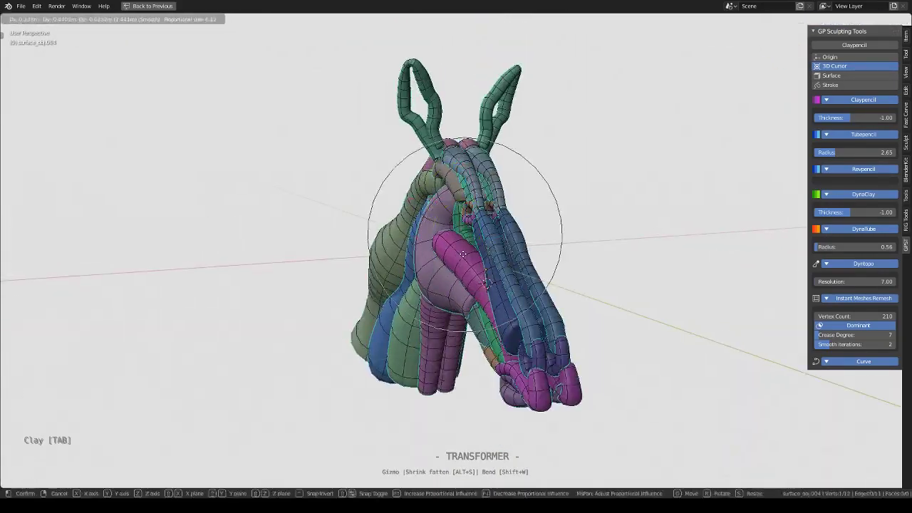
mouse_move(486, 282)
middle_mouse_down()
mouse_move(457, 399)
mouse_move(556, 273)
mouse_move(529, 286)
mouse_move(489, 336)
mouse_move(499, 316)
mouse_move(481, 311)
middle_mouse_up()
key("Escape")
key("r")
key("r")
key("Tab")
scroll(408, 198, "up", 2)
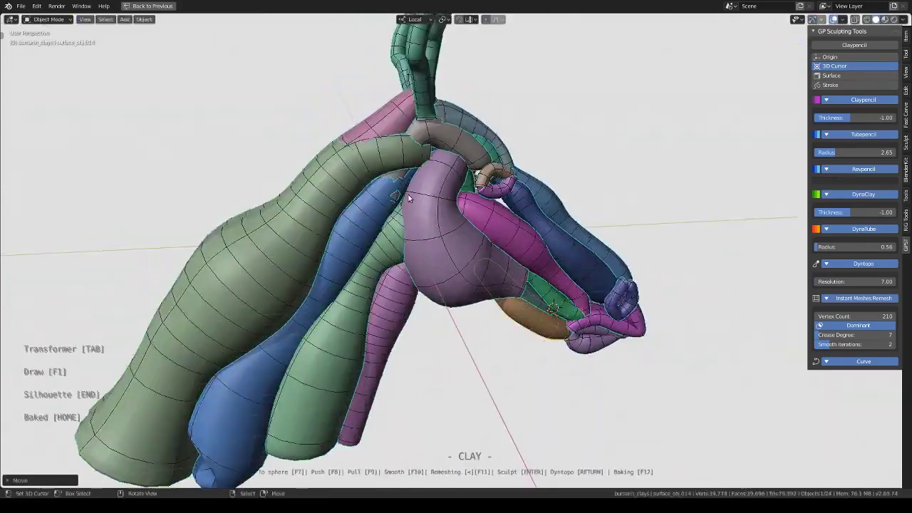
key("Tab")
- Add an eye ring, build a fuller purple cheek and jaw, and curve the ears into points
key("g")
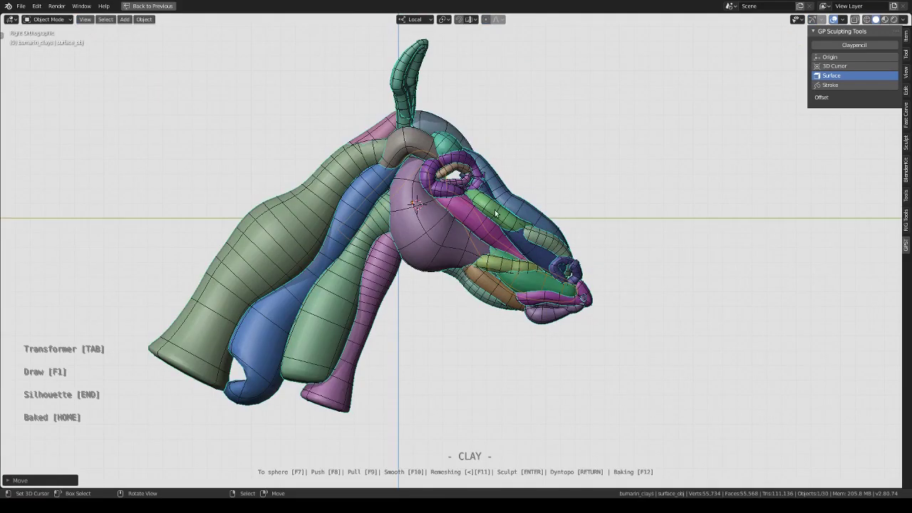
left_click_drag(495, 213, 460, 272)
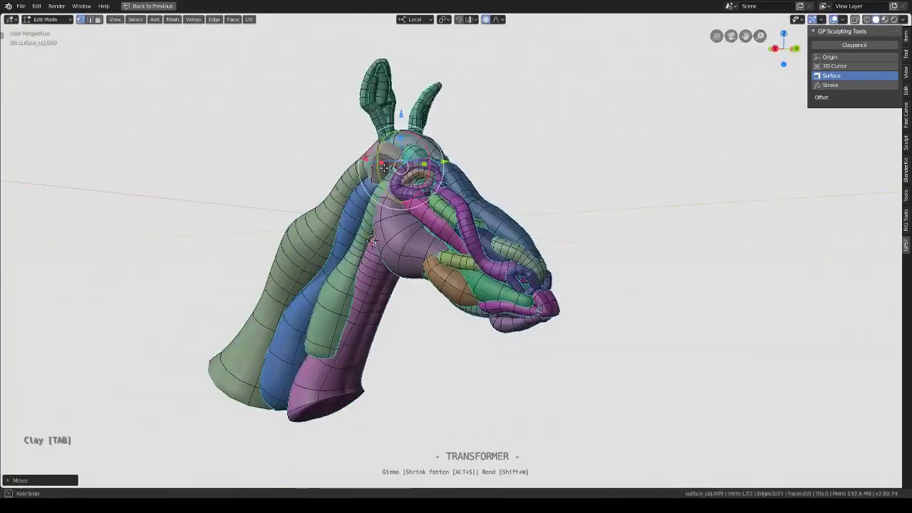
- Pull the muzzle's lower lip down with proportional editing into a rounded curve
middle_click_drag(403, 183, 534, 189)
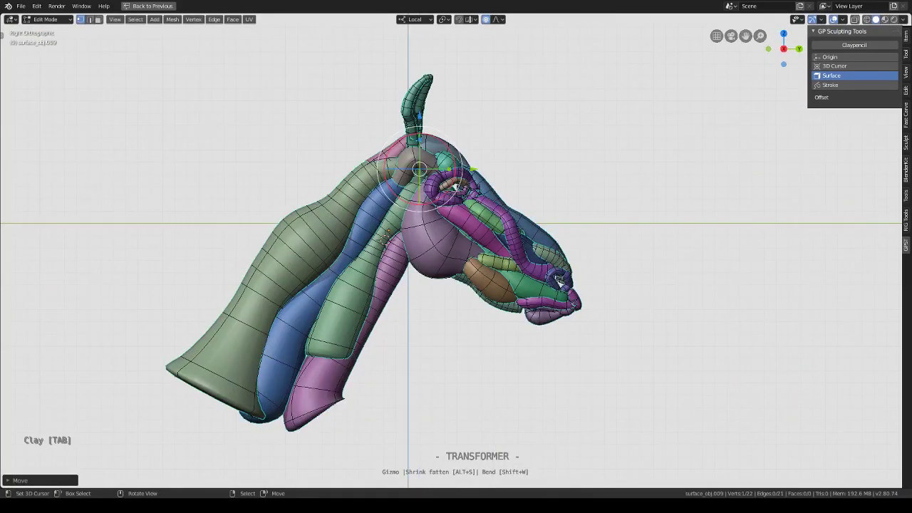
mouse_move(387, 236)
middle_mouse_down()
mouse_move(652, 255)
mouse_move(402, 239)
mouse_move(545, 239)
middle_mouse_up()
scroll(550, 238, "up", 2)
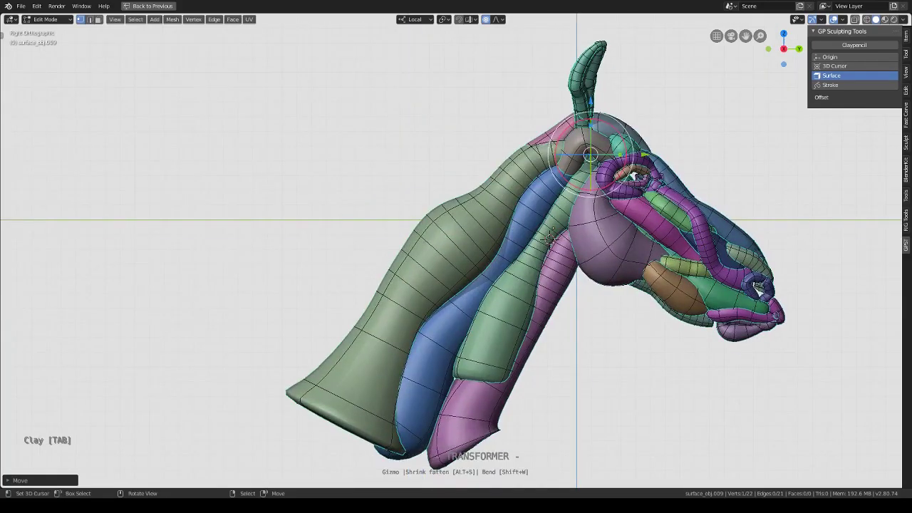
key("g")
scroll(677, 152, "up", 3)
mouse_move(677, 153)
middle_mouse_down()
mouse_move(608, 370)
mouse_move(710, 280)
middle_mouse_up()
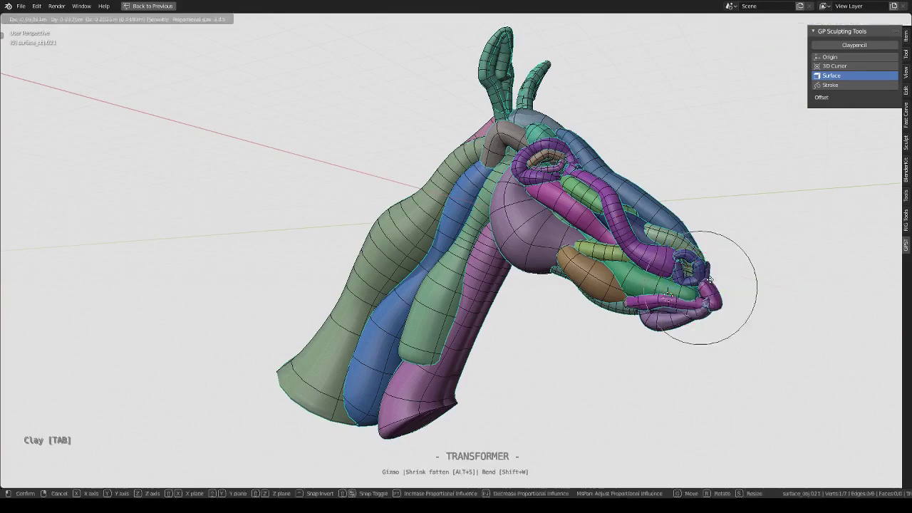
left_click(701, 302)
key("Tab")
middle_click_drag(690, 301, 653, 271)
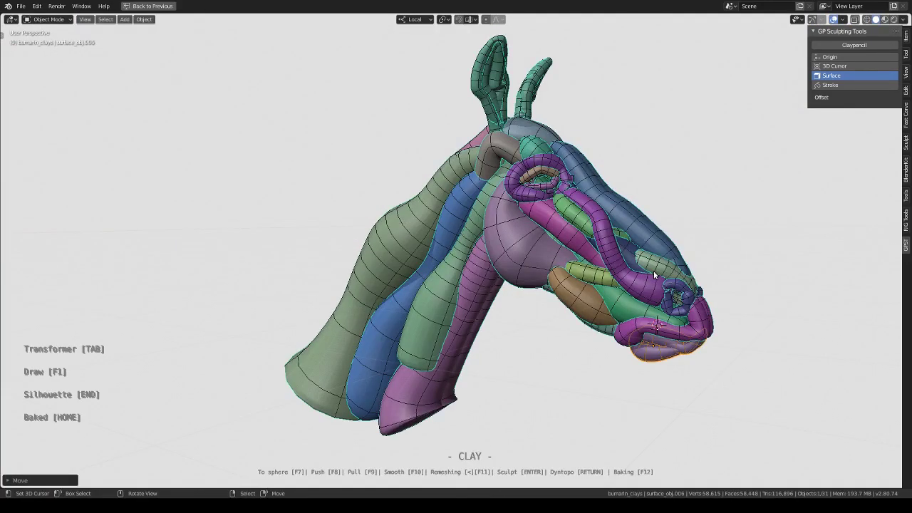
middle_click_drag(653, 271, 573, 193)
key("Tab")
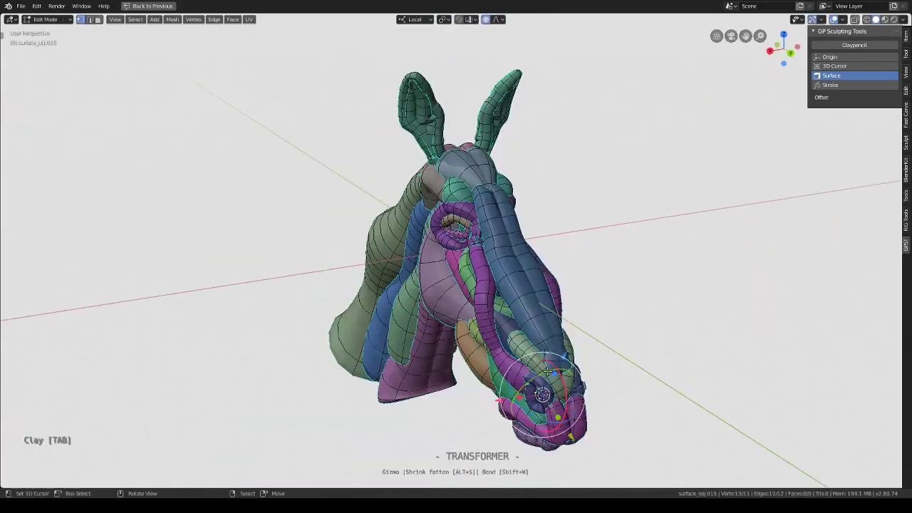
scroll(711, 305, "up", 5)
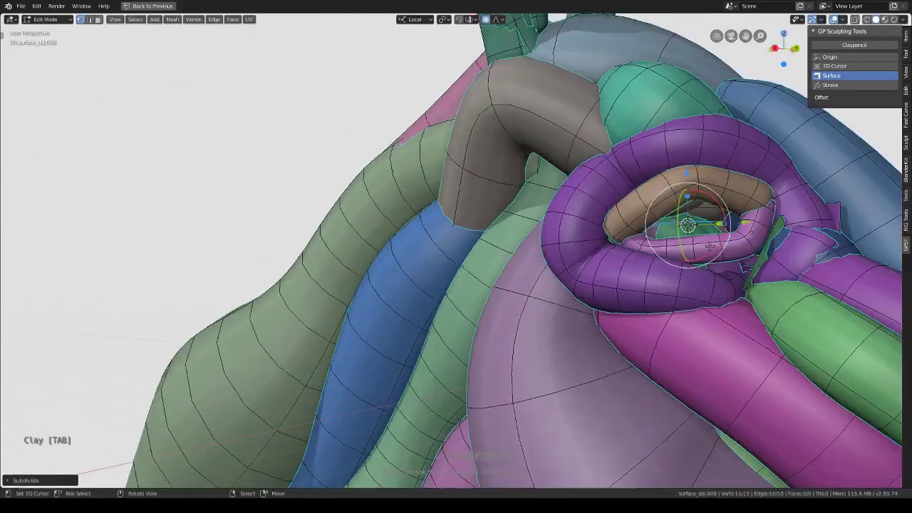
- Move and scale the eye-loop points, add the eyeball, and convert the drawn eyelid to a mesh
key("g")
left_click(755, 214)
right_click(621, 228)
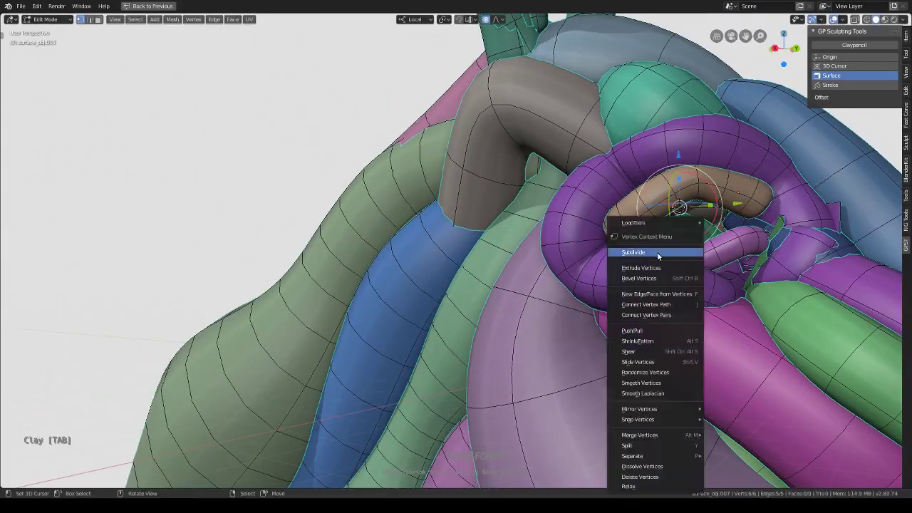
key("Escape")
key("s")
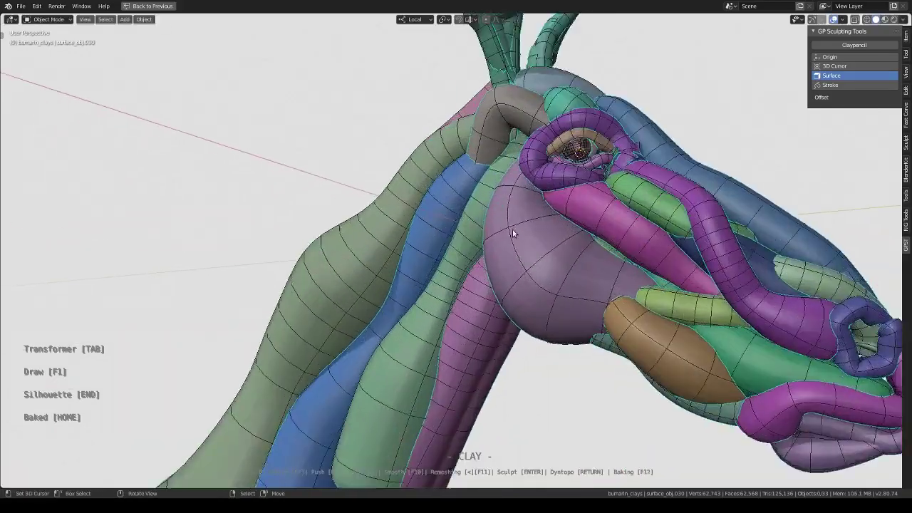
key("Tab")
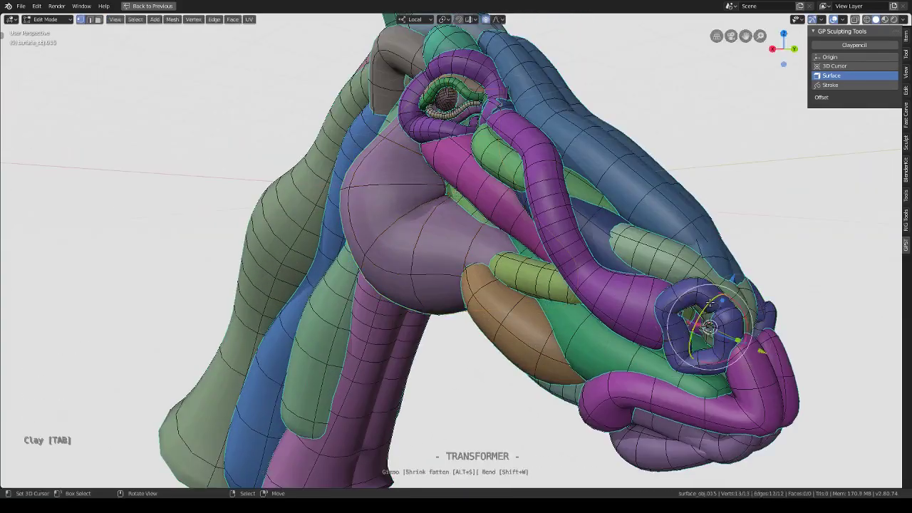
- Finish the eyelid and duplicate the ear with Shift+D for the other side
key("Tab")
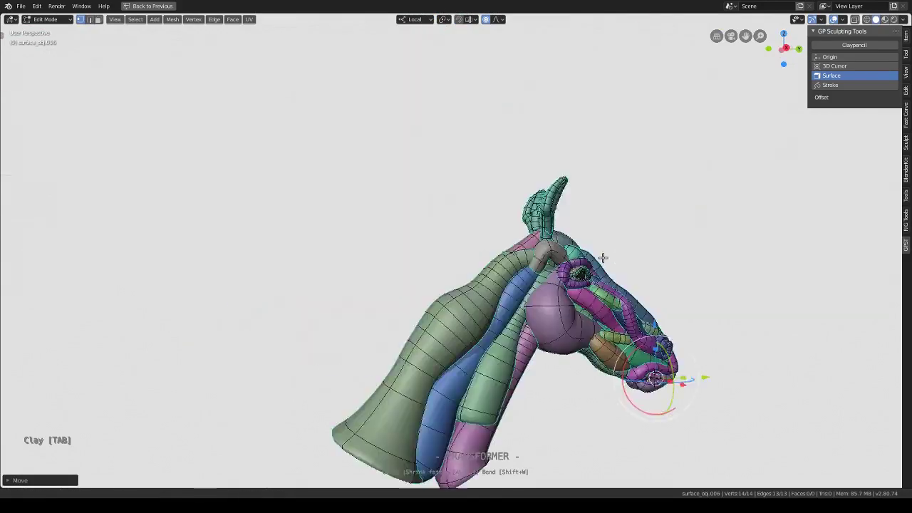
key("shift+d")
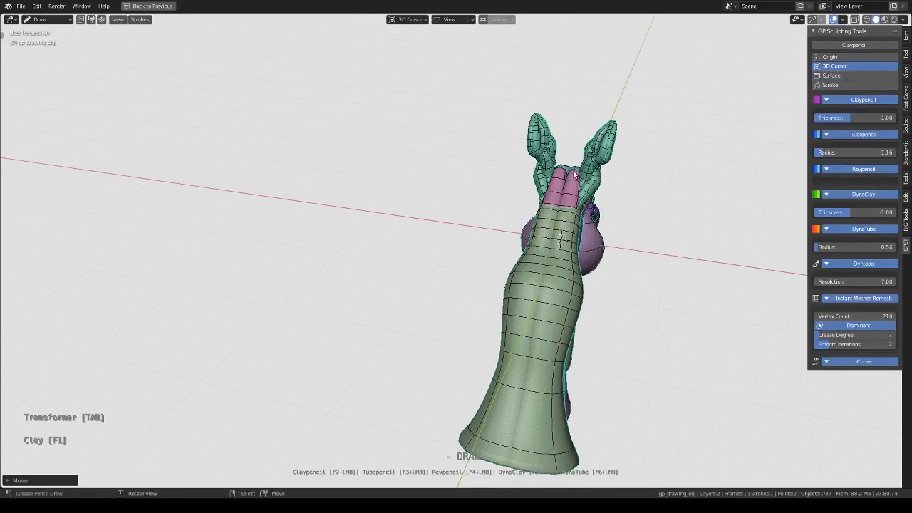
- Convert the neck strokes into raised tube meshes running down the back of the neck
key("Tab")
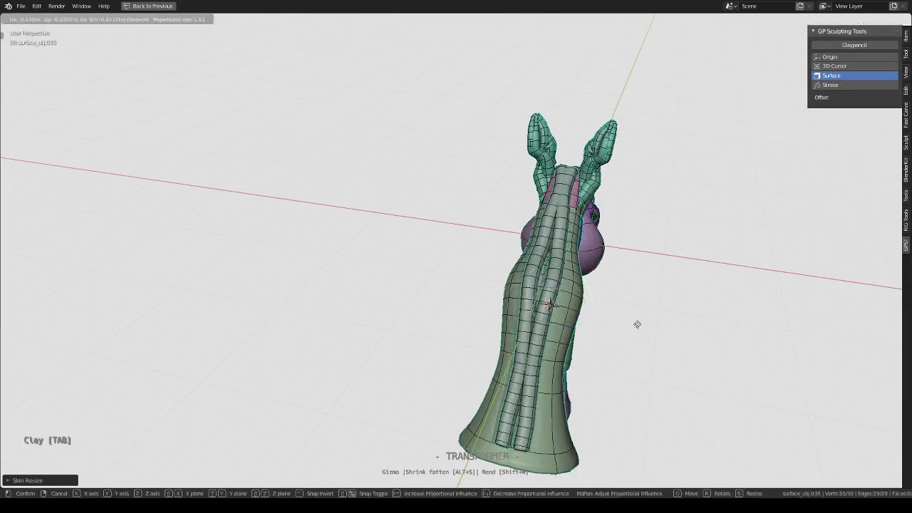
left_click(548, 318)
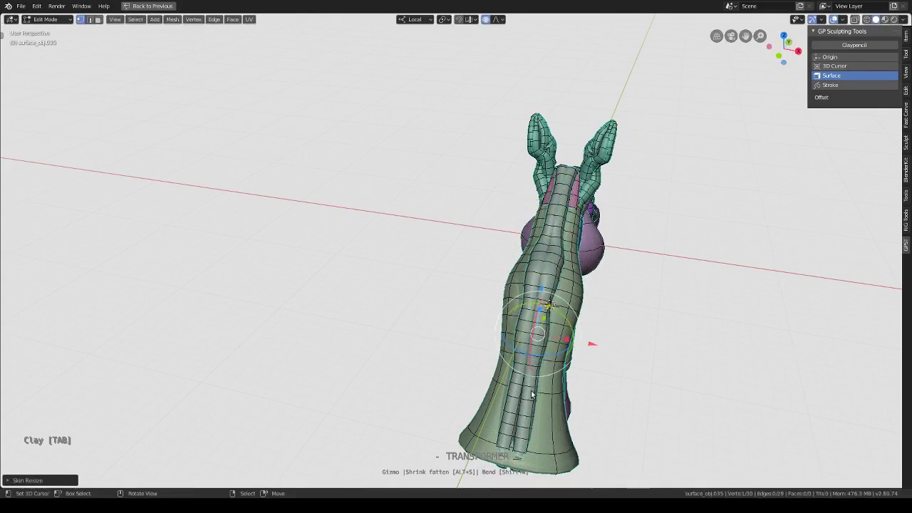
middle_click_drag(531, 395, 574, 322)
scroll(682, 266, "up", 5)
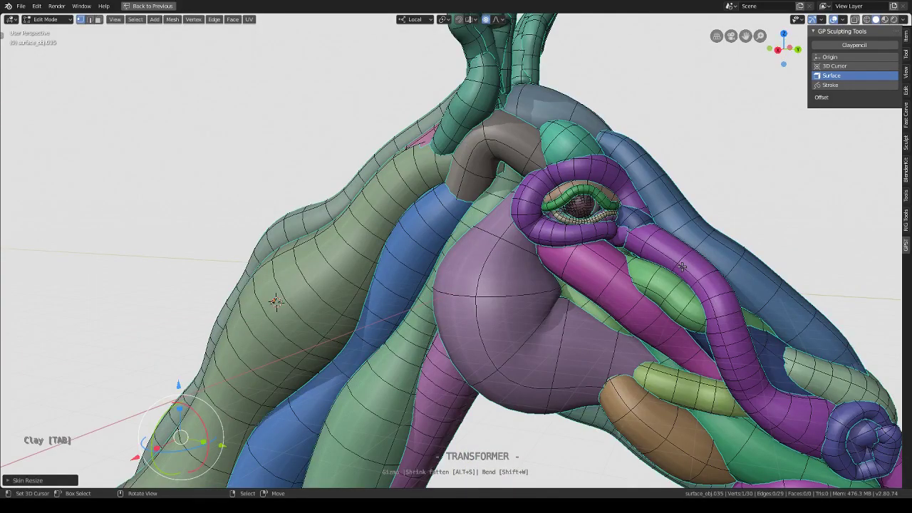
scroll(626, 241, "down", 5)
scroll(611, 240, "up", 5)
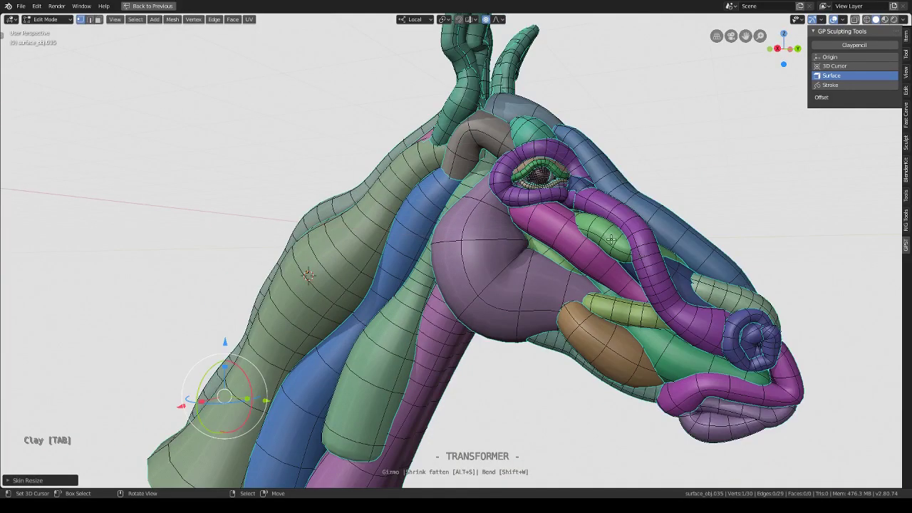
- Select the nostril spiral and refine it in Edit Mode, then view the head from the side
key("Tab")
scroll(644, 233, "down", 3)
left_click(584, 286)
scroll(584, 288, "up", 2)
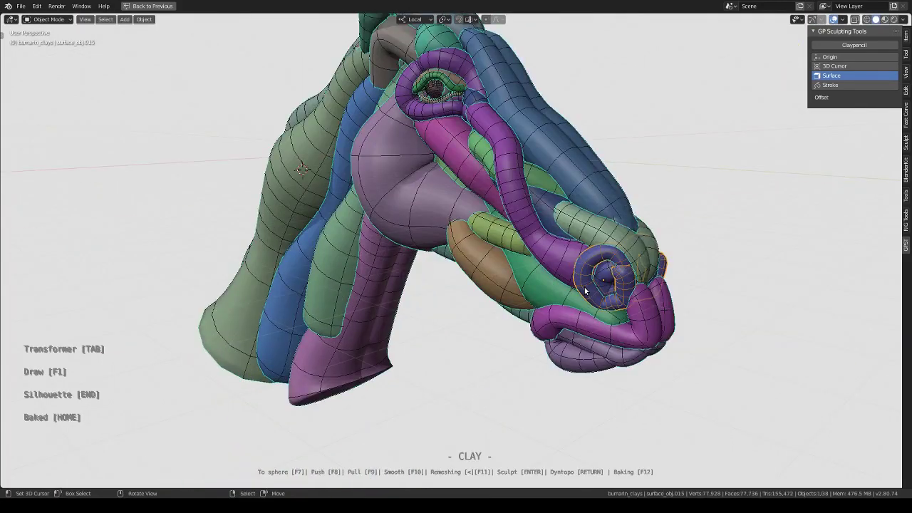
key("Tab")
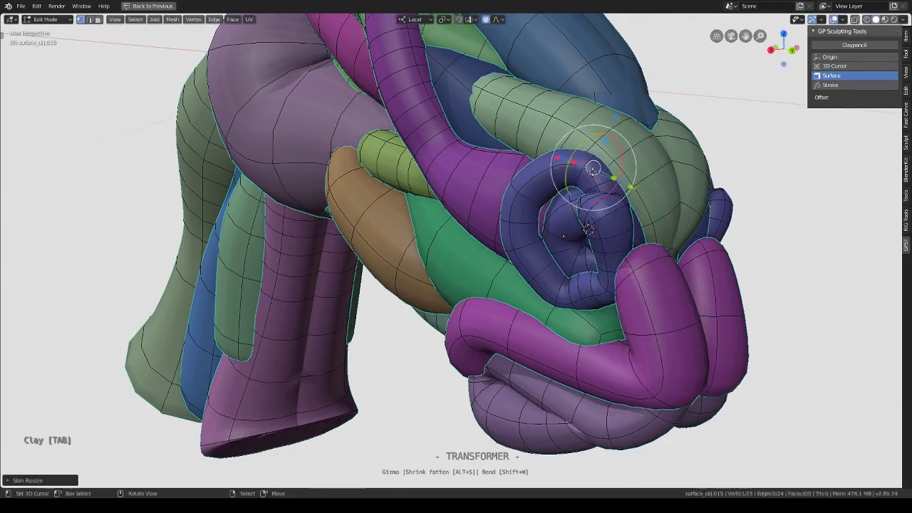
key("Tab")
scroll(479, 245, "up", 3)
middle_click_drag(479, 245, 246, 442)
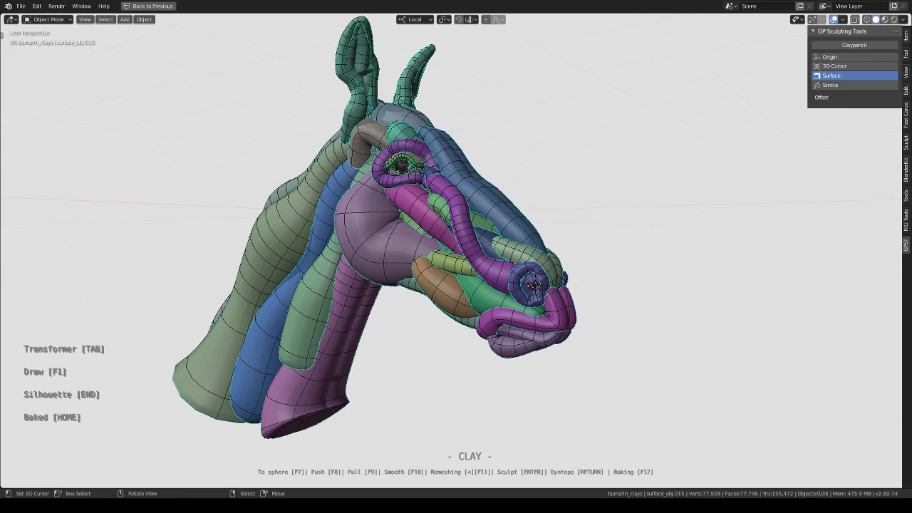